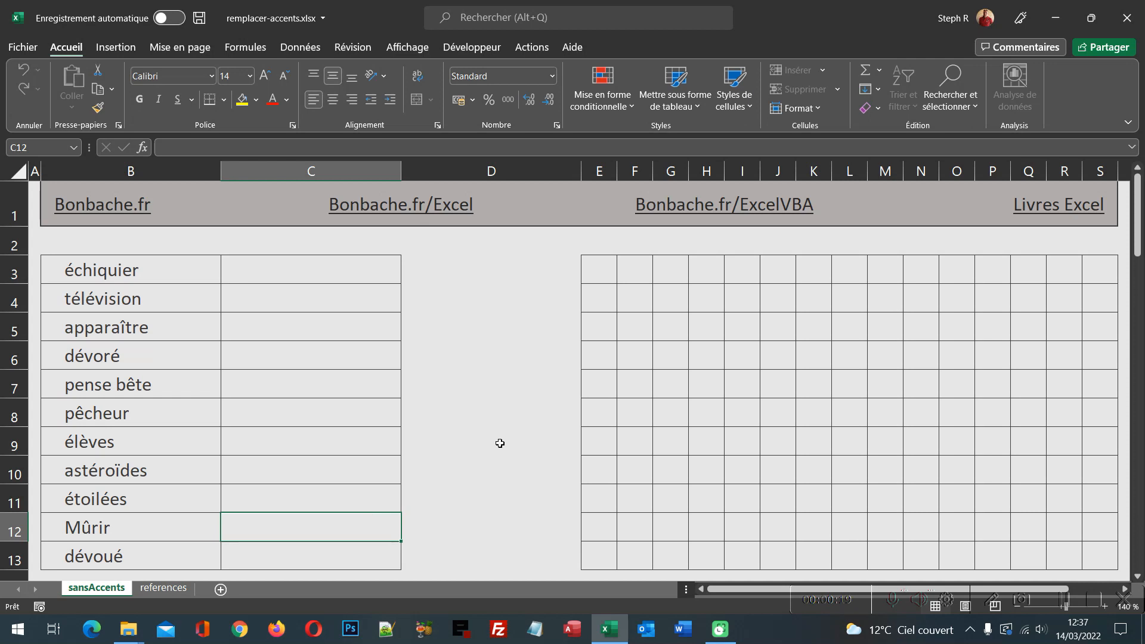
# Step: Examine the table on the references sheet that pairs each letter and accented character with its unaccented equivalent
pyautogui.click(727, 411)
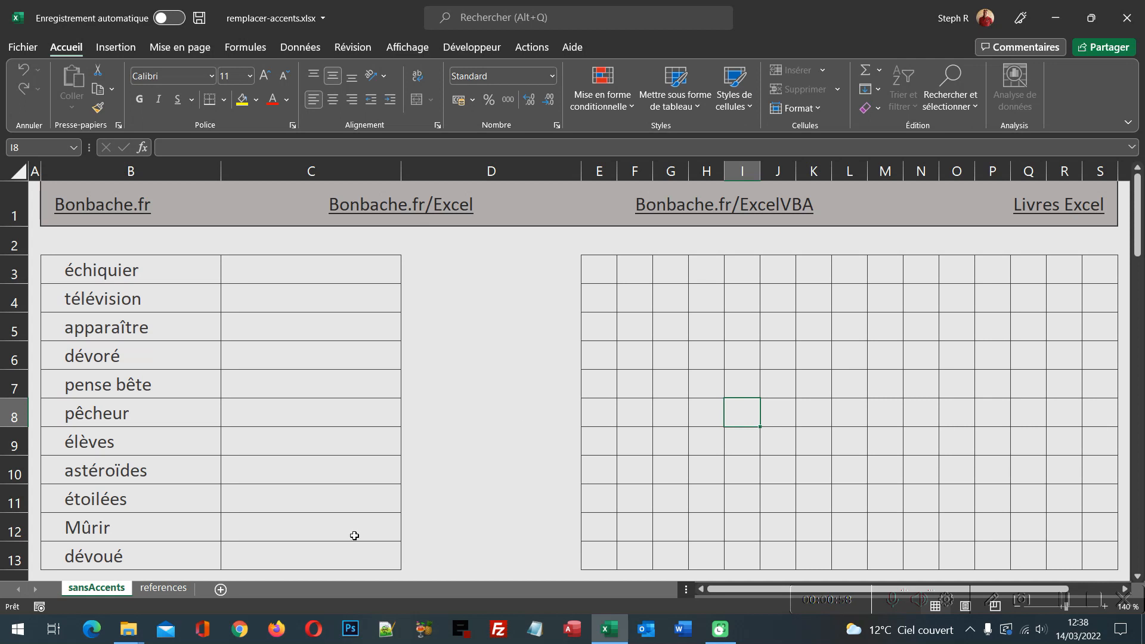
pyautogui.click(183, 589)
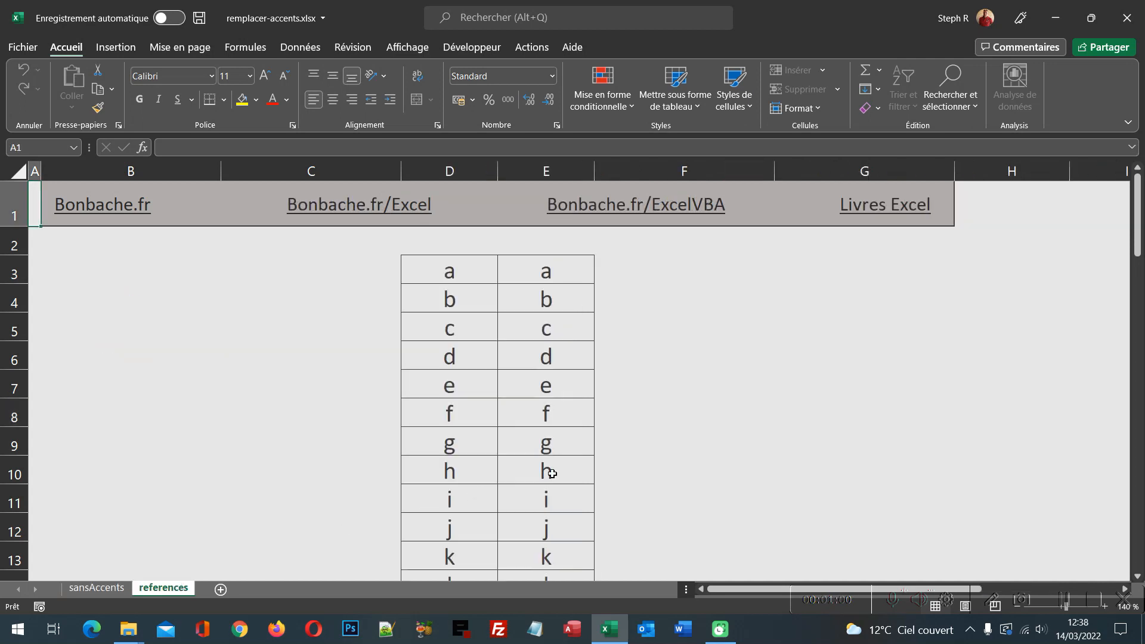
pyautogui.scroll(-5, 711, 445)
pyautogui.scroll(-8, 711, 445)
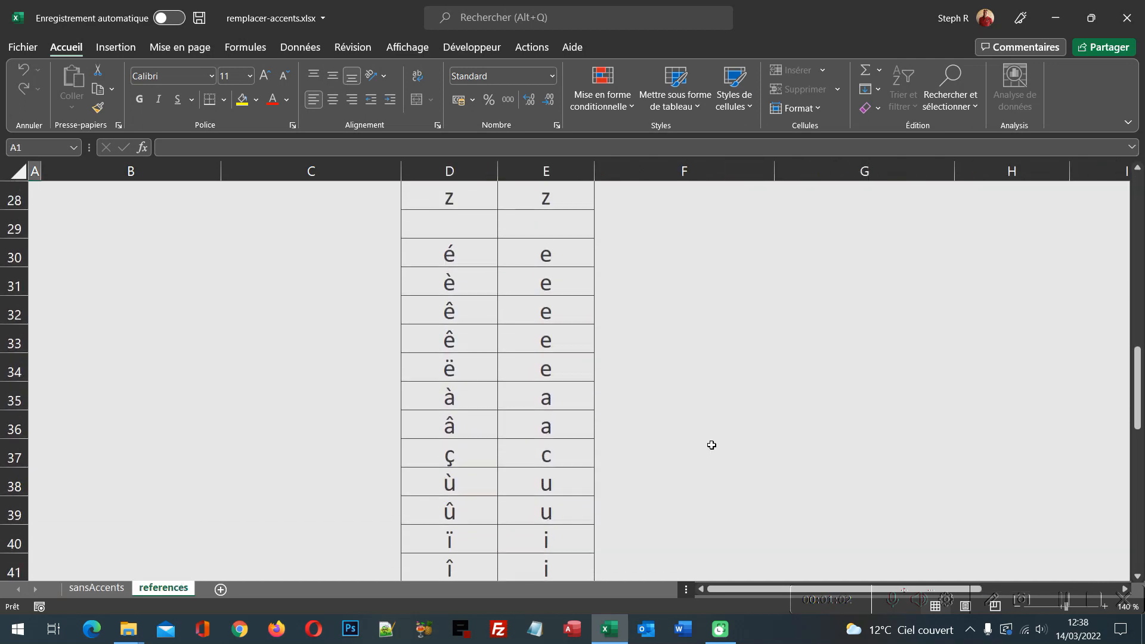
pyautogui.scroll(-5, 711, 445)
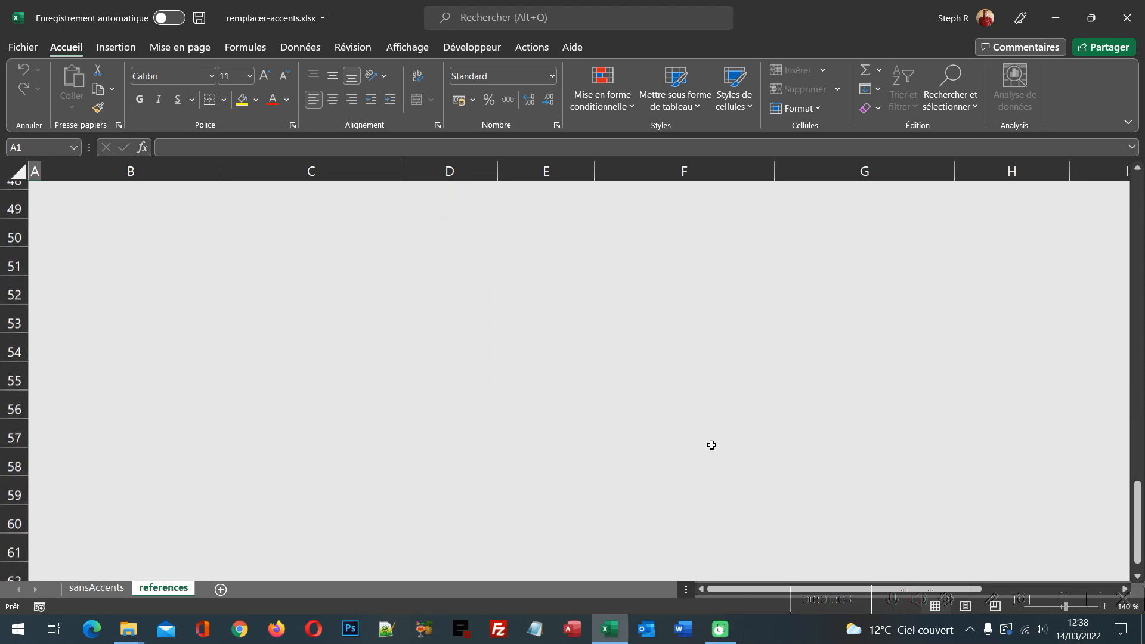
pyautogui.scroll(3, 712, 445)
pyautogui.scroll(4, 711, 445)
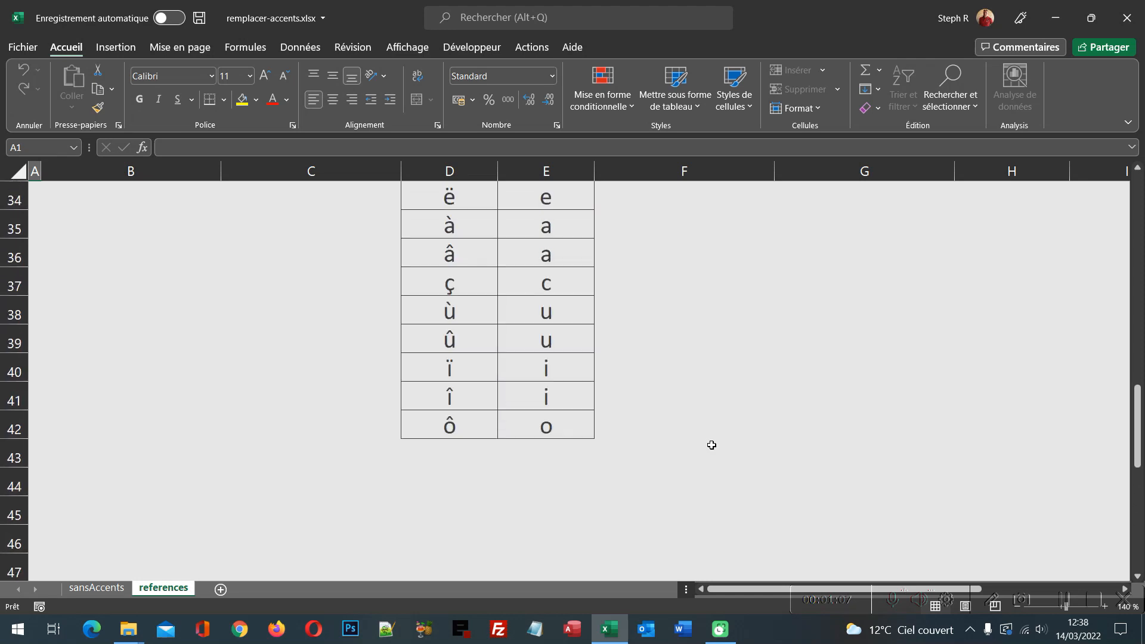
pyautogui.scroll(2, 712, 445)
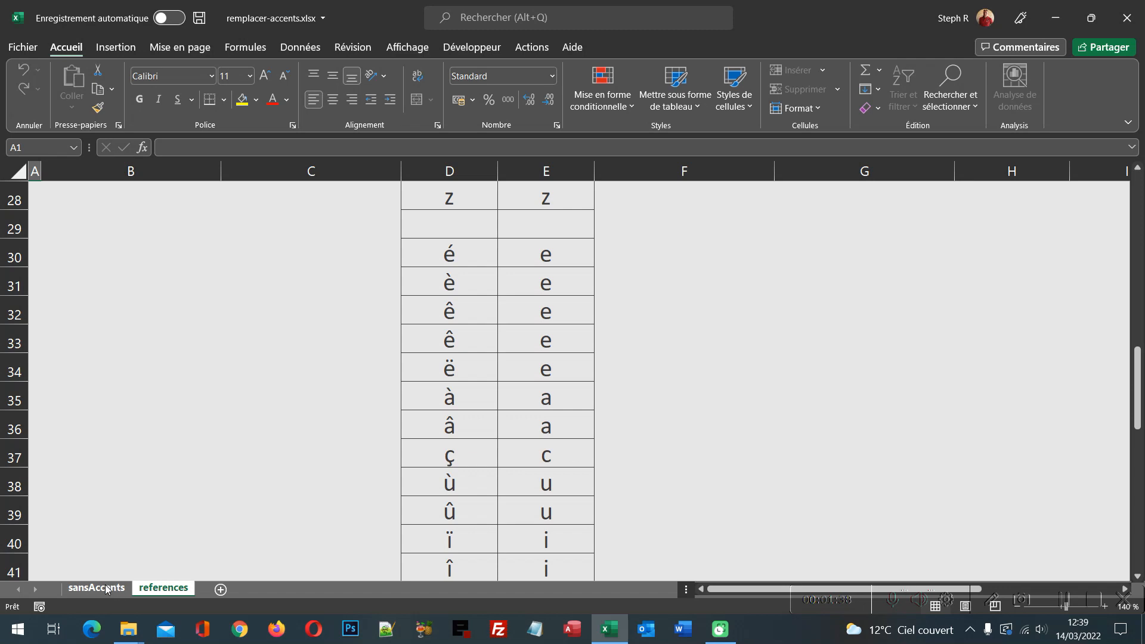
# Step: In cell E3 of the sansAccents sheet, begin a formula with SiErreur enclosing a Stxt function
pyautogui.click(107, 590)
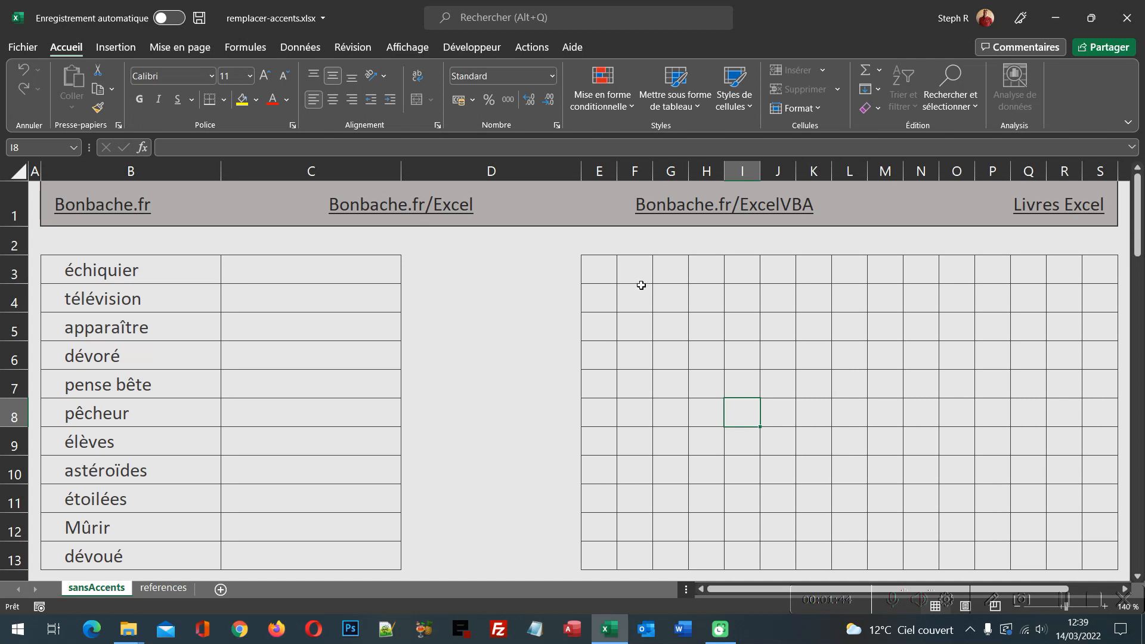
pyautogui.click(603, 273)
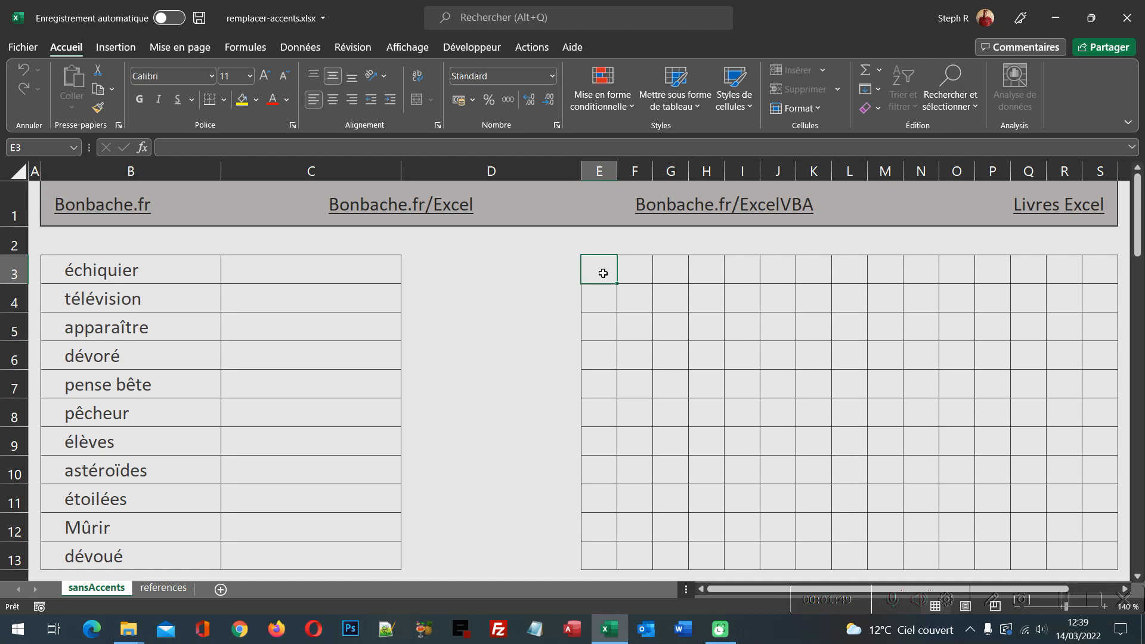
pyautogui.write('=')
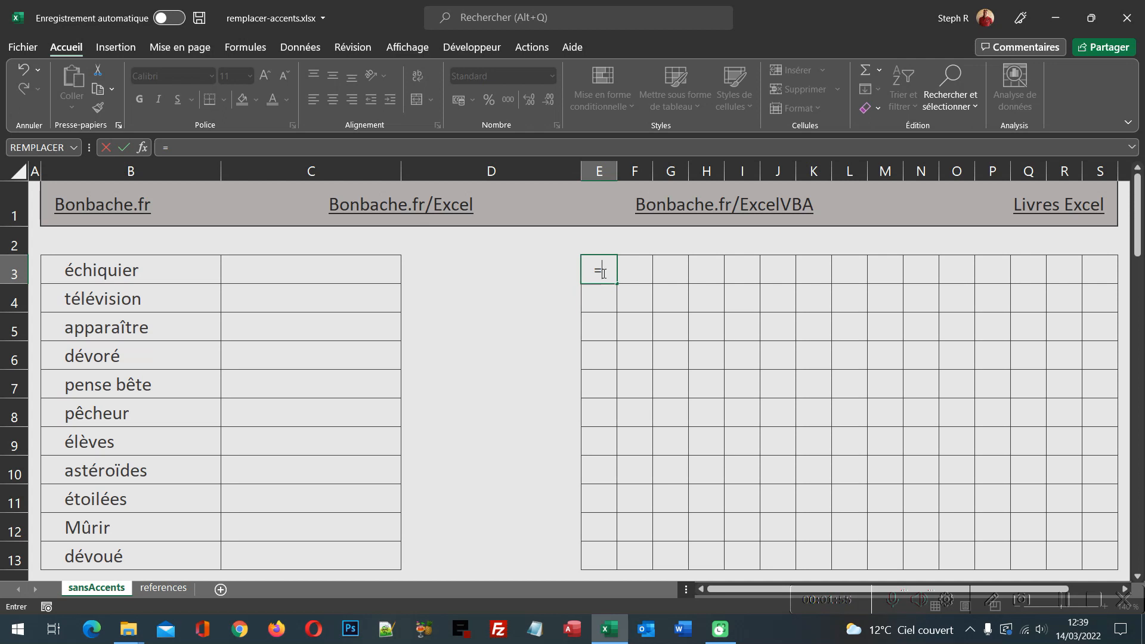
pyautogui.write('SiE')
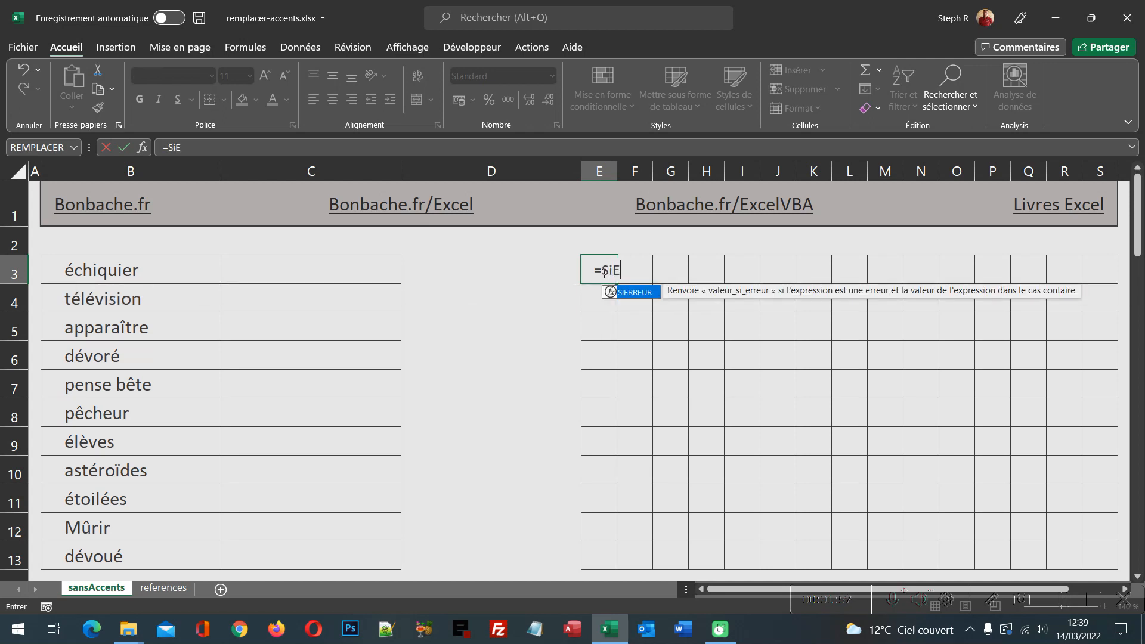
pyautogui.write('rreur(')
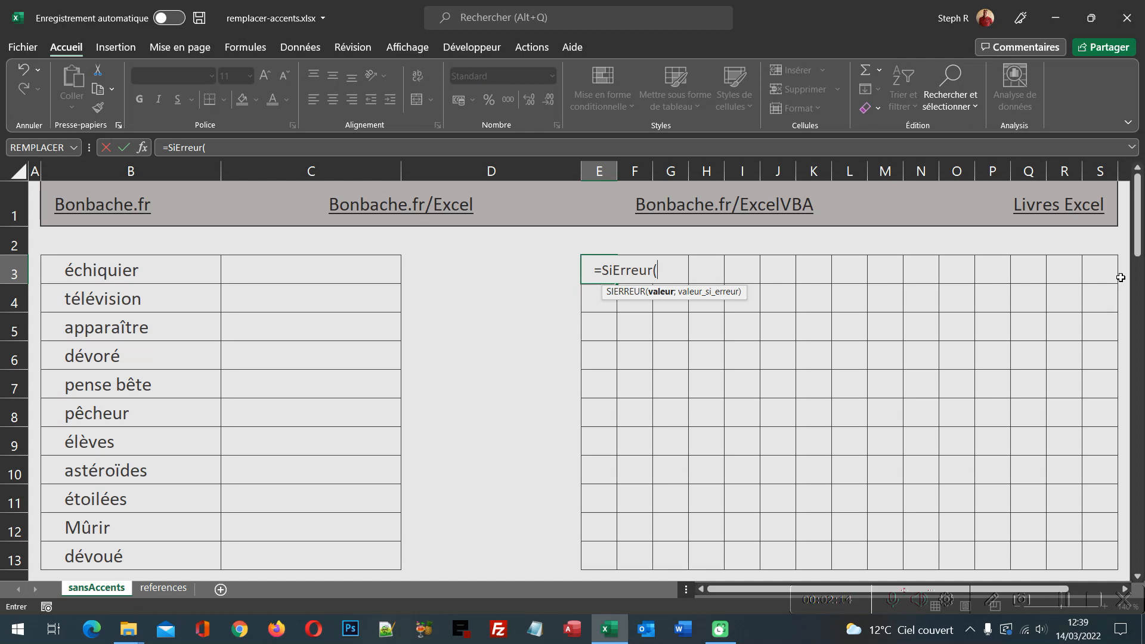
pyautogui.write('Stxt')
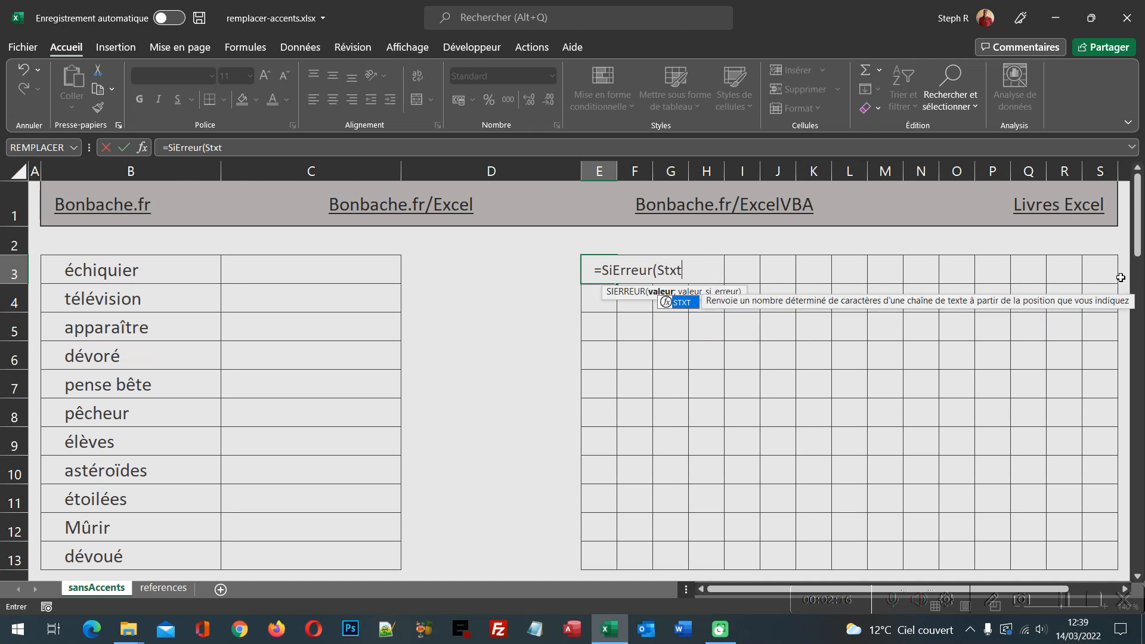
pyautogui.write('(')
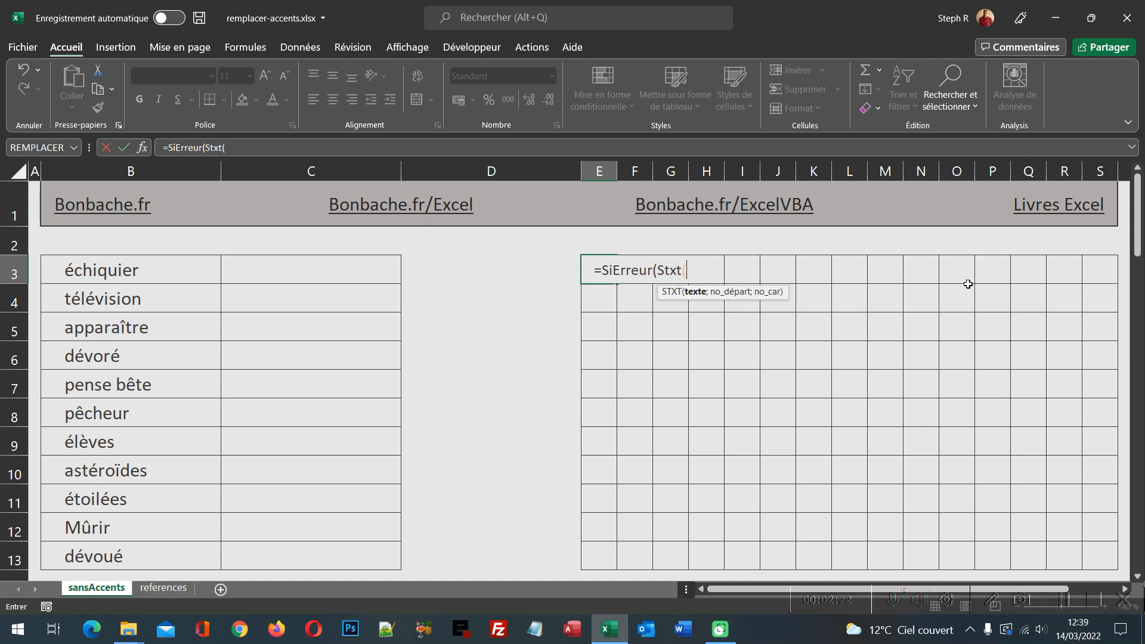
# Step: Supply cell B3 as the text argument of Stxt, locking only its column as $B3
pyautogui.click(154, 276)
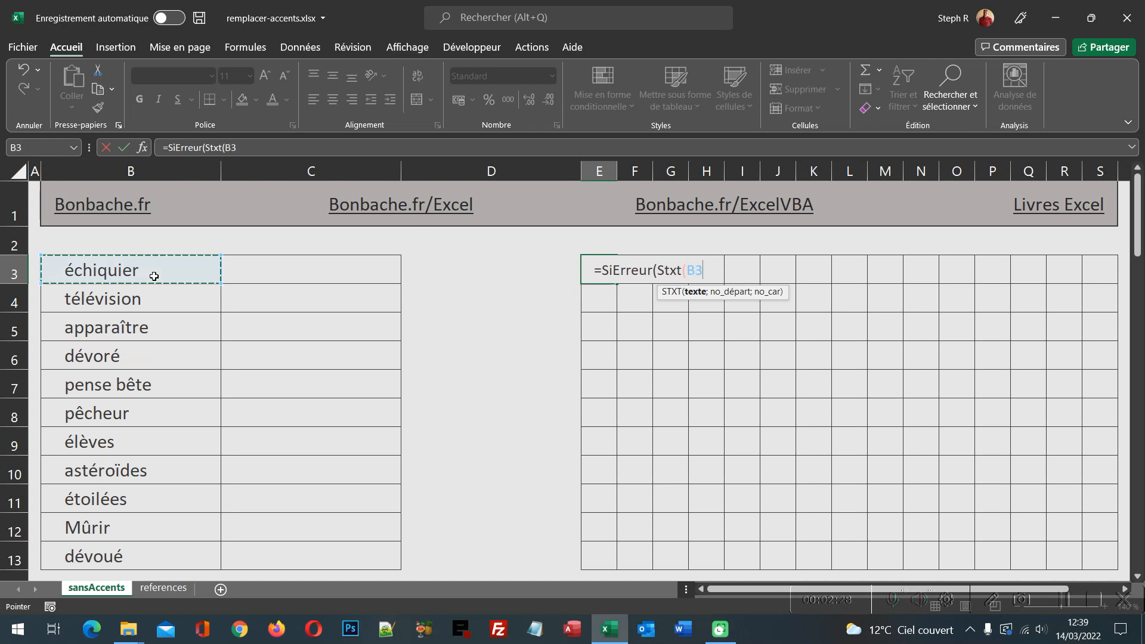
pyautogui.press('F4')
pyautogui.press('F4')
pyautogui.press('F4')
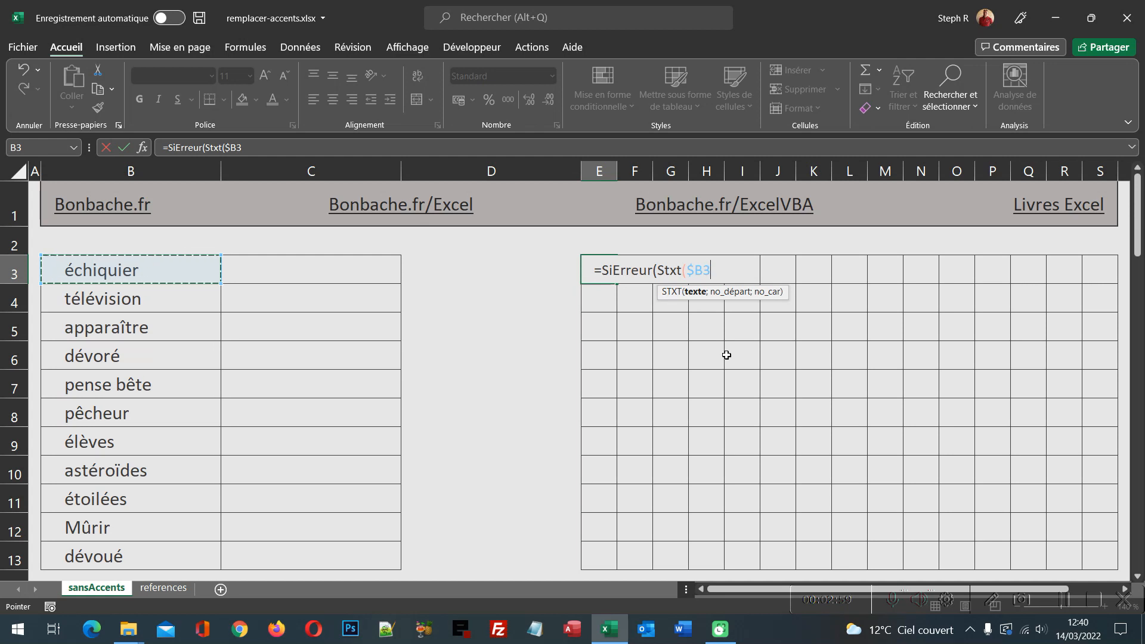
pyautogui.write(';')
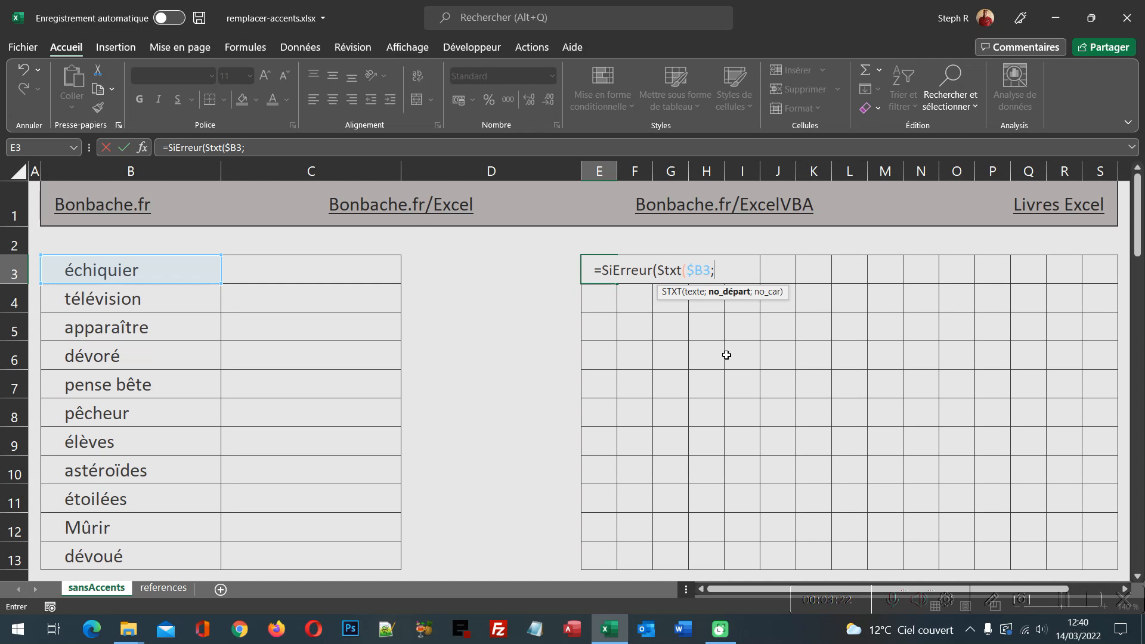
# Step: Complete the E3 formula with Colonne(A1) as start position, 1 character and "" as error value, validating it with the cell kept selected
pyautogui.write('Colonne(')
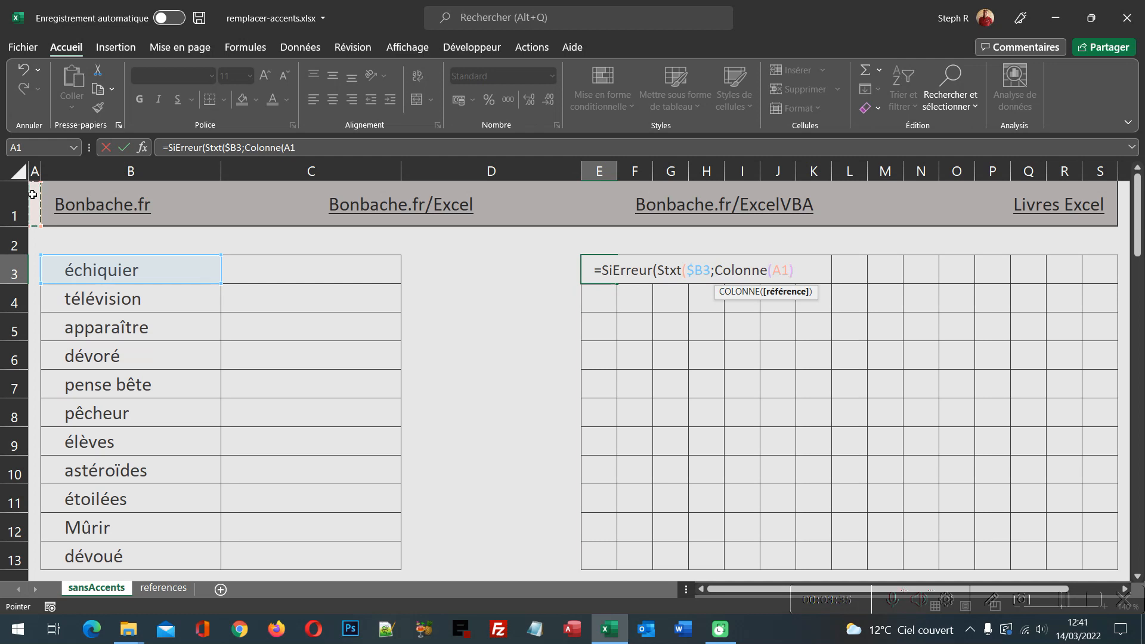
pyautogui.write(')')
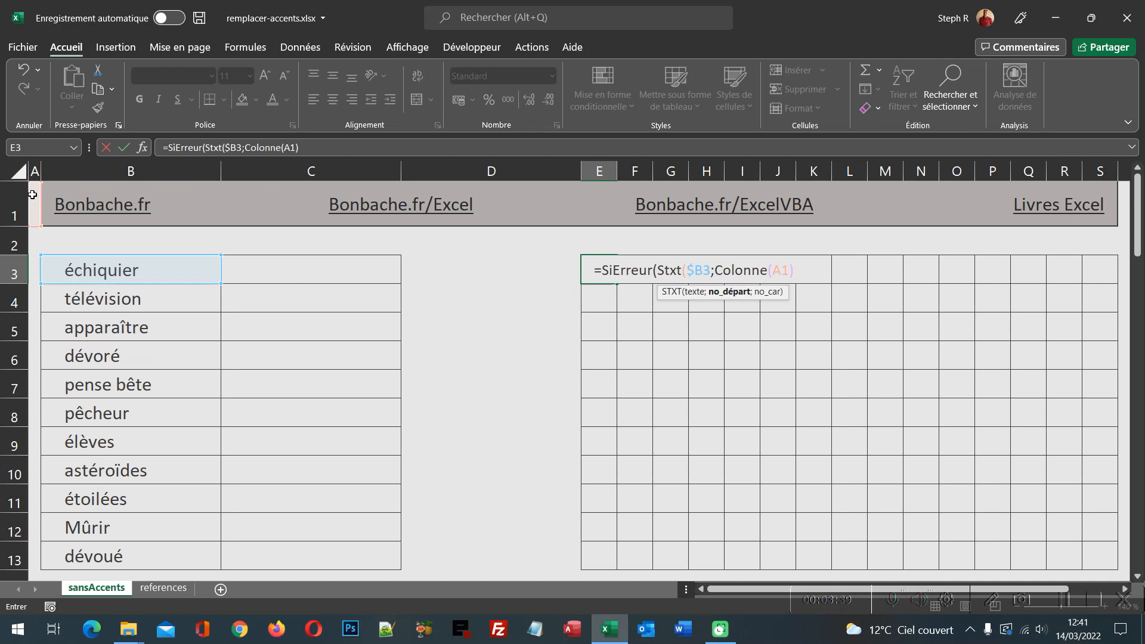
pyautogui.write(';')
pyautogui.write('1)')
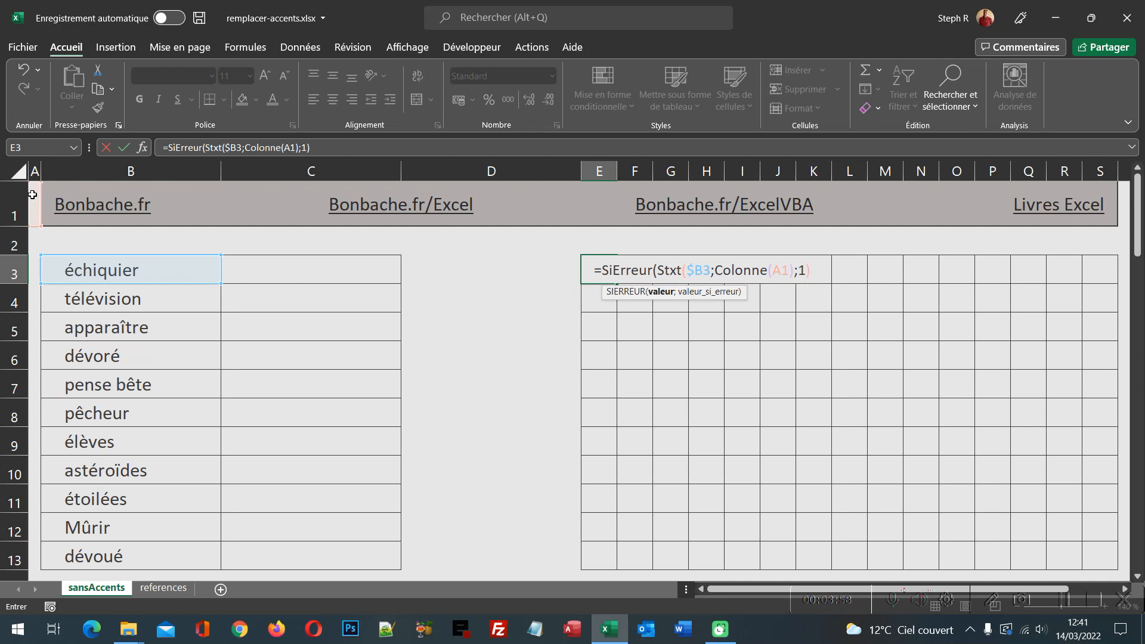
pyautogui.write(';"")')
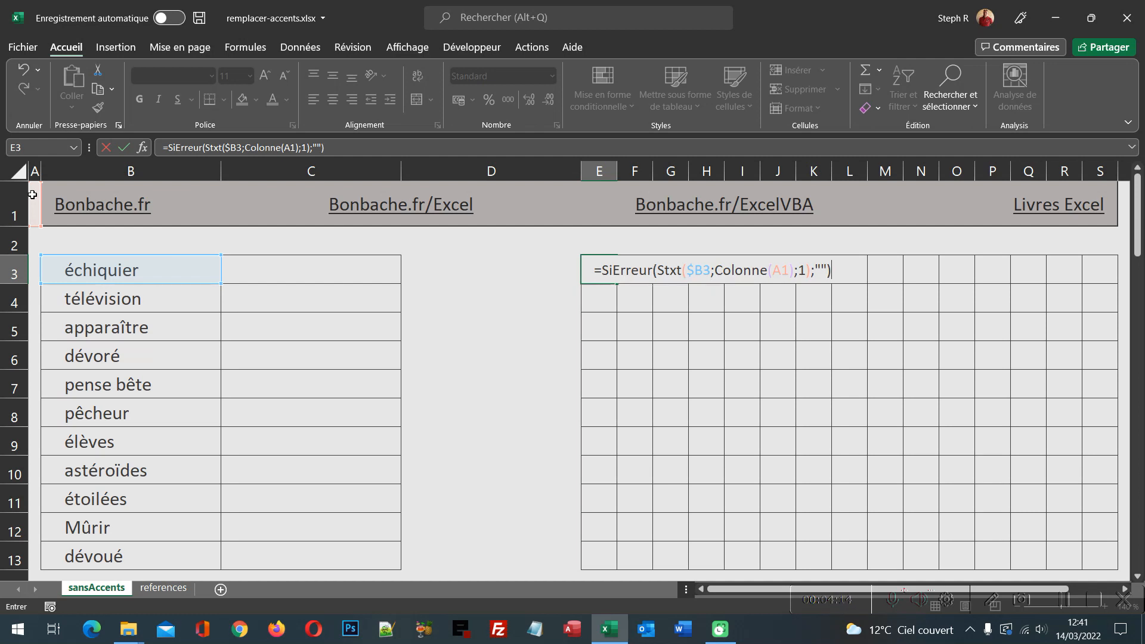
pyautogui.hotkey('ctrl', 'Return')
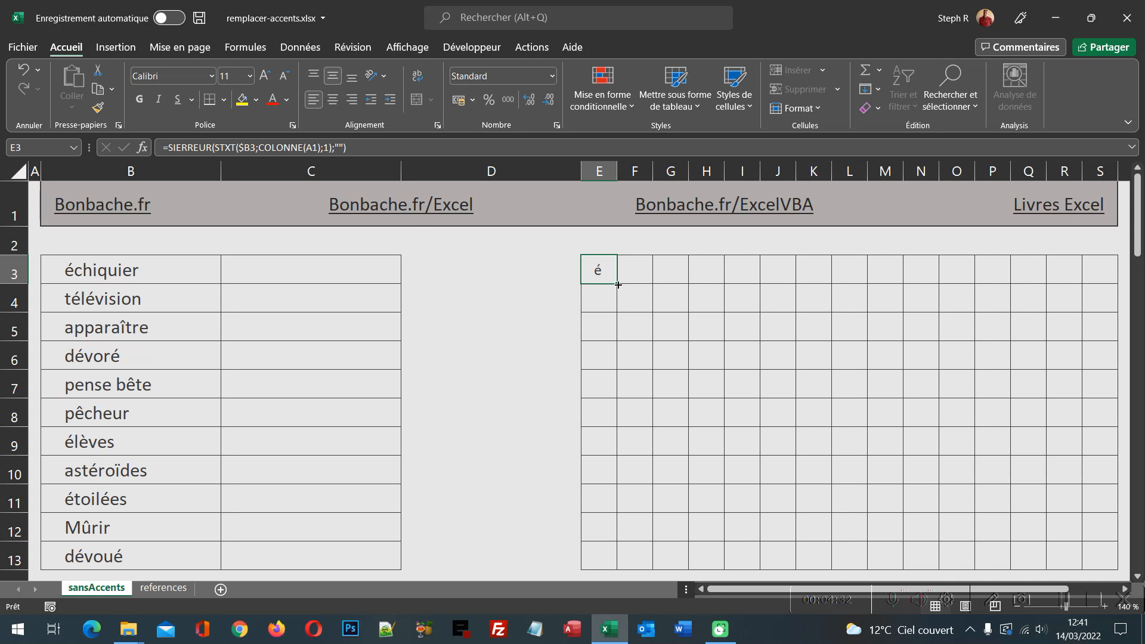
# Step: Fill the E3 formula across to column S and down to row 13 of the grid
pyautogui.moveTo(618, 285); pyautogui.dragTo(1109, 281)
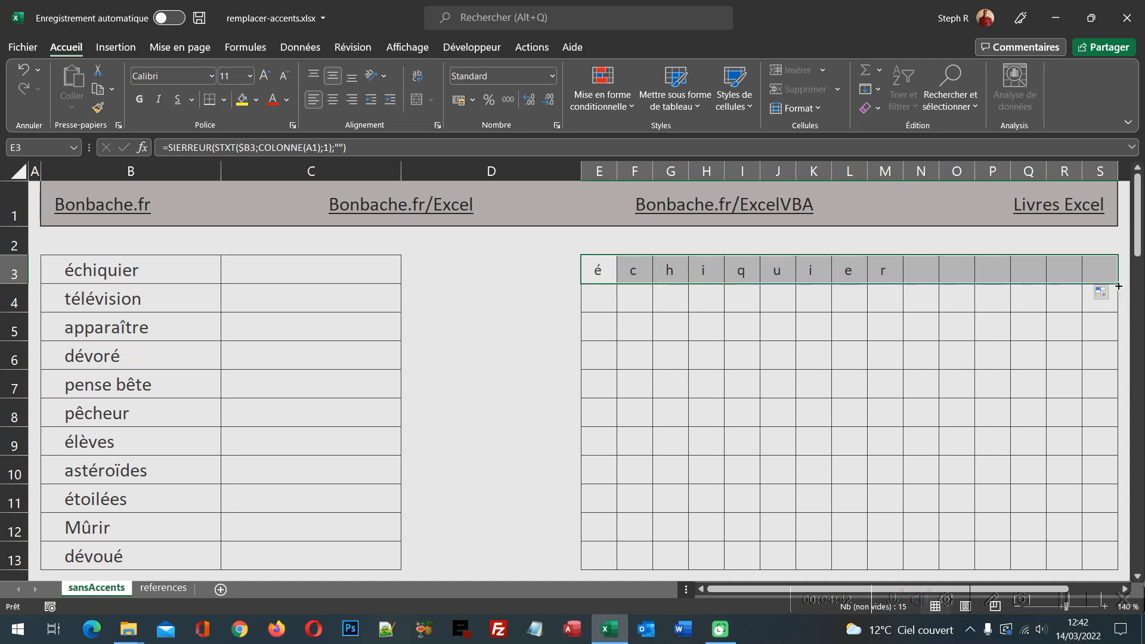
pyautogui.moveTo(1120, 288); pyautogui.dragTo(1092, 545)
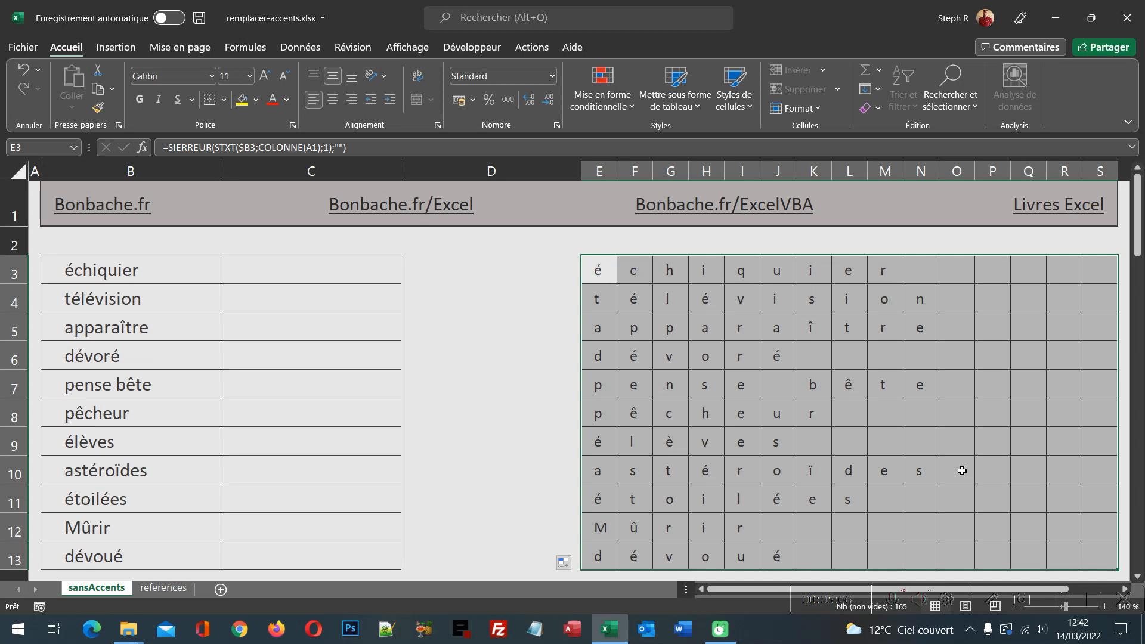
# Step: Check the workbook's defined range names, and insert RechercheV( inside SIERREUR just before STXT in the E3 formula
pyautogui.click(75, 148)
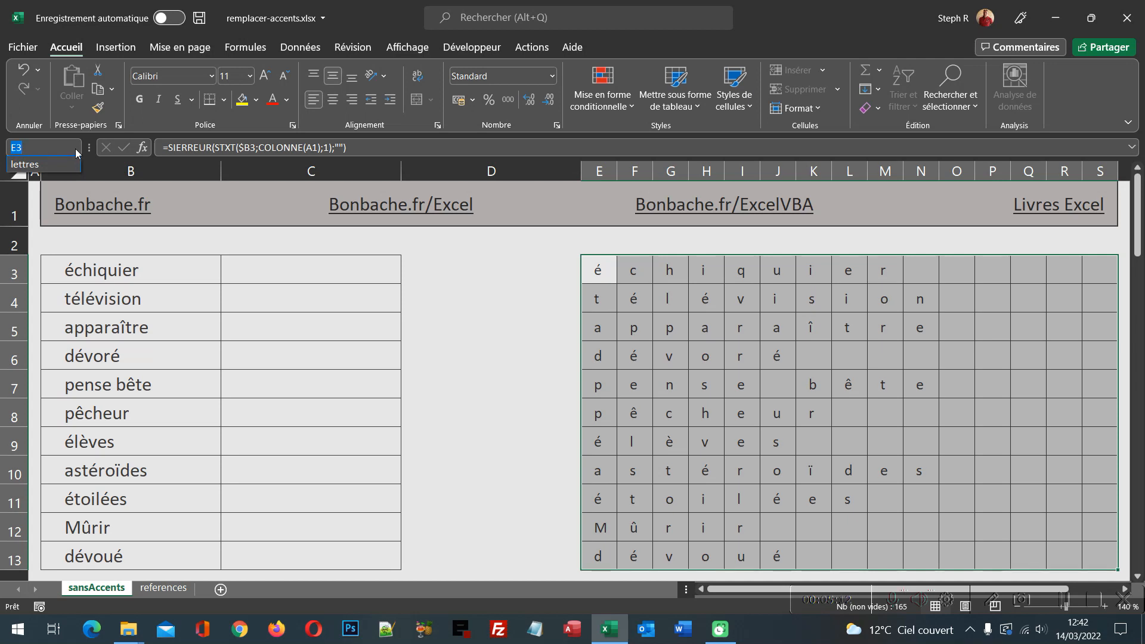
pyautogui.click(75, 149)
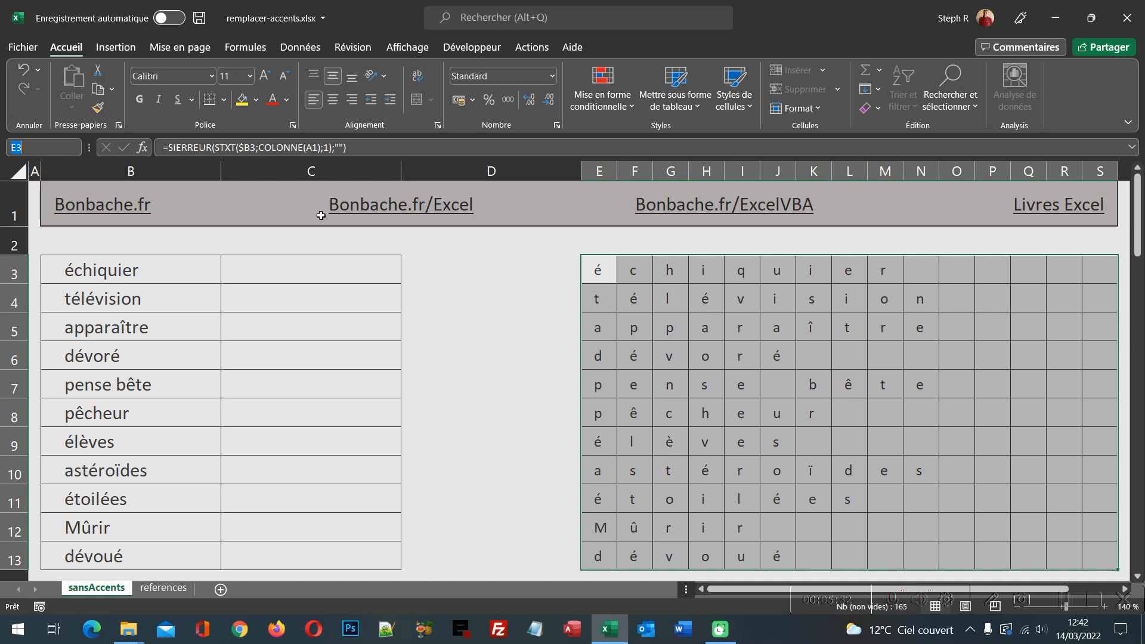
pyautogui.click(216, 148)
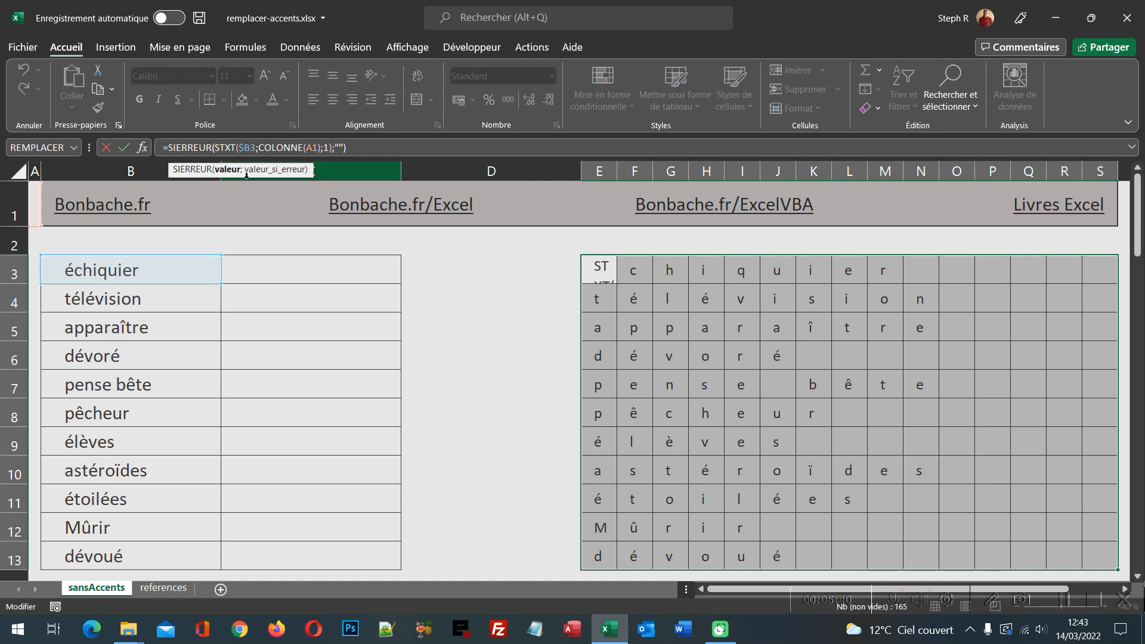
pyautogui.write('Recherche')
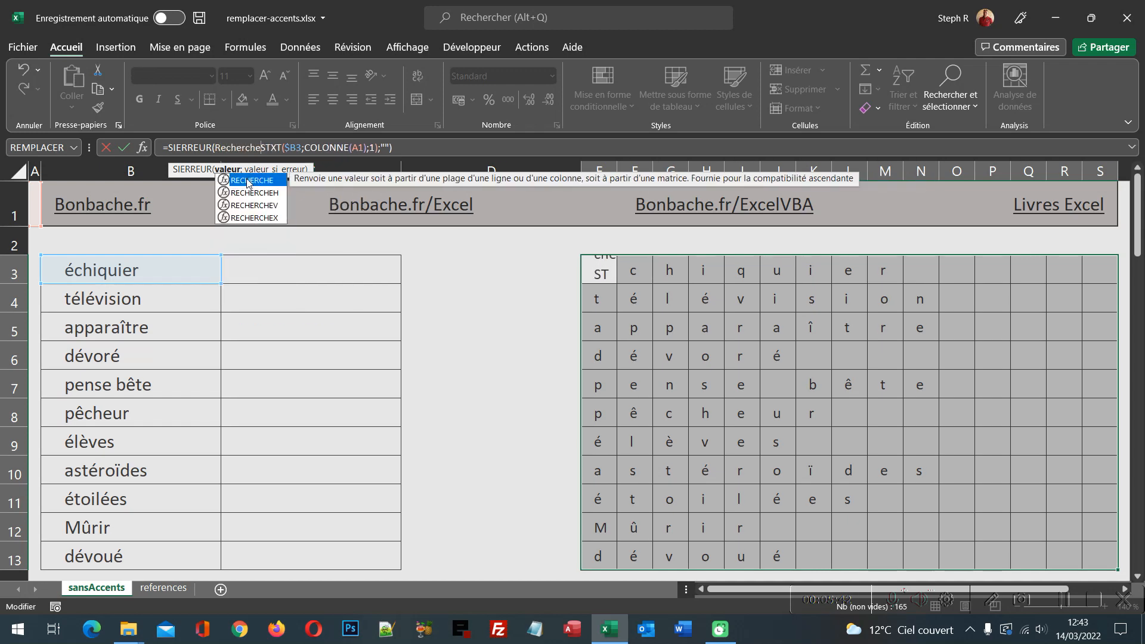
pyautogui.write('V')
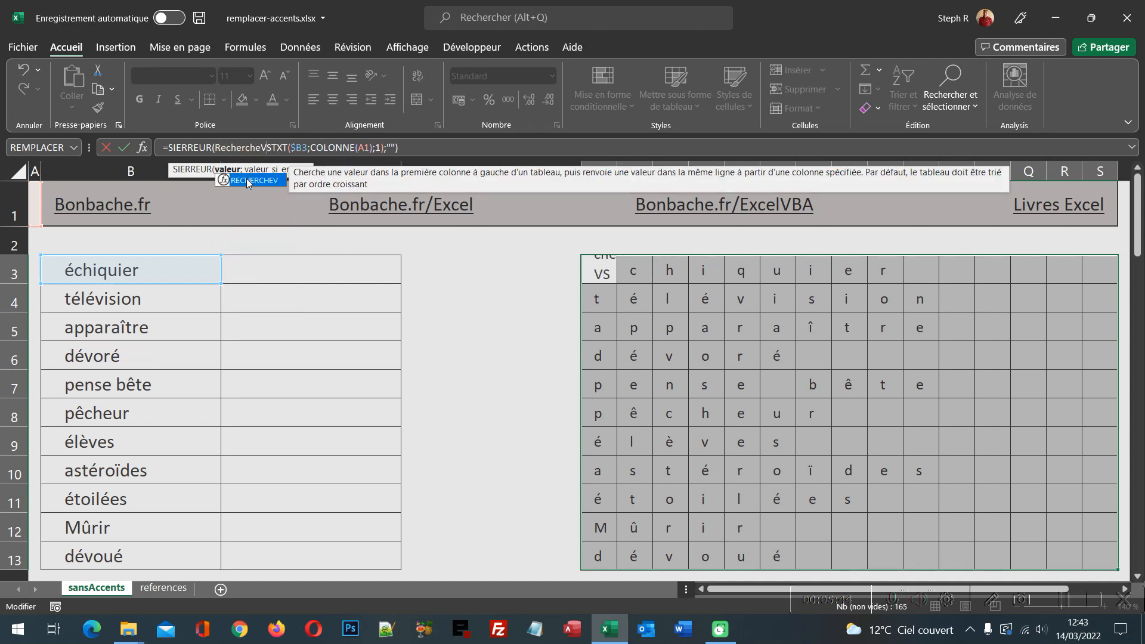
pyautogui.write('(')
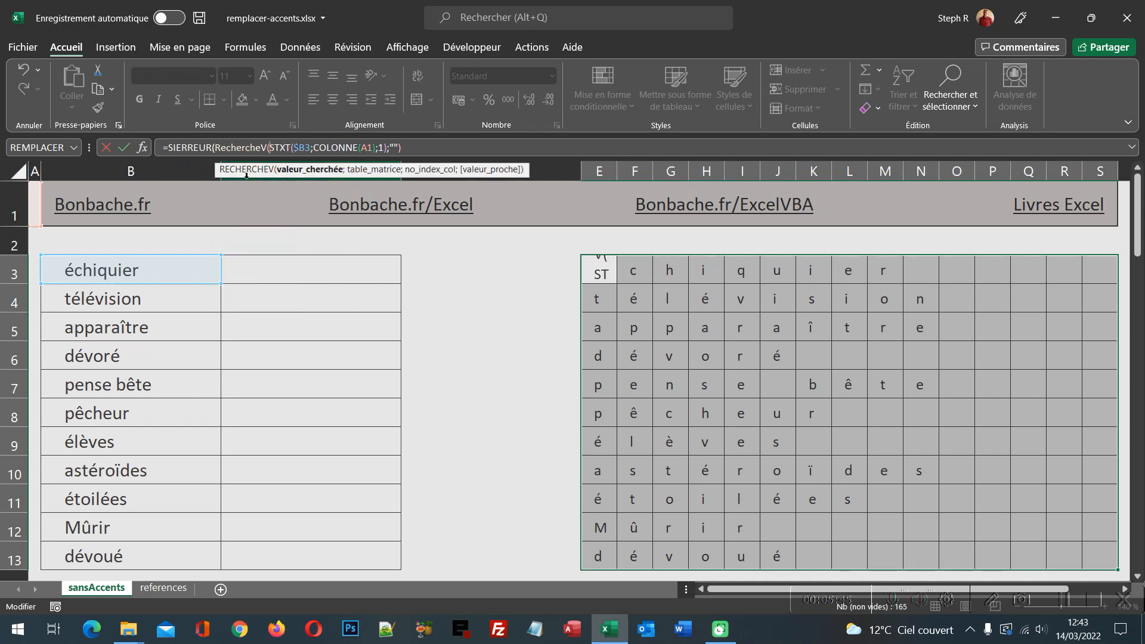
# Step: Complete RechercheV in the E3 formula with the lettres table, column 2 and Faux after STXT, and apply it to the whole selected grid
pyautogui.click(441, 150)
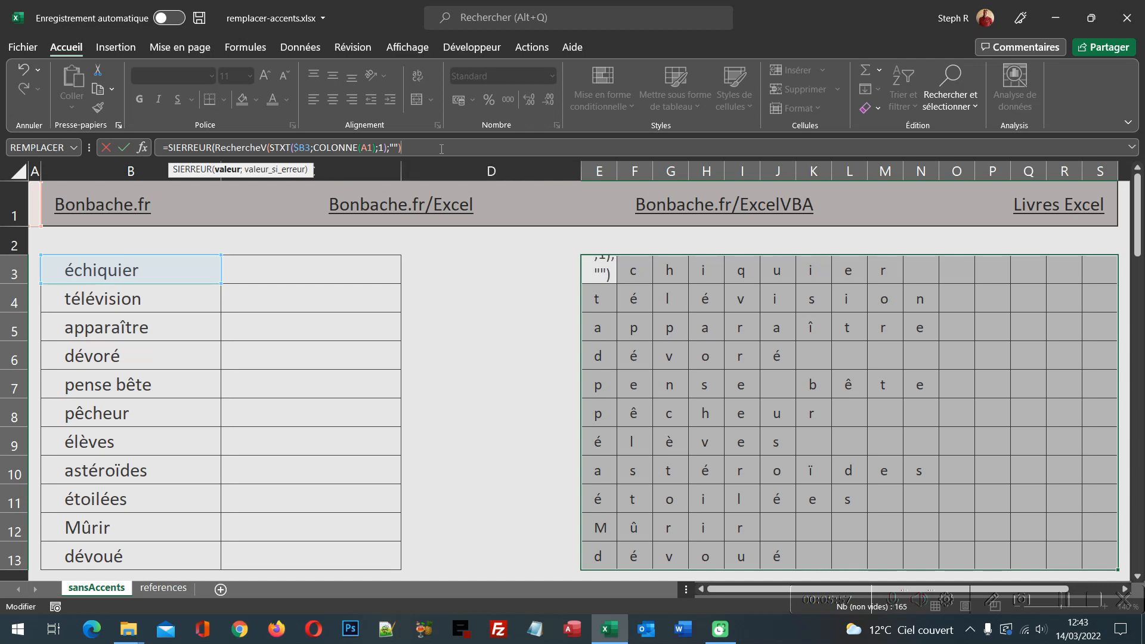
pyautogui.click(387, 148)
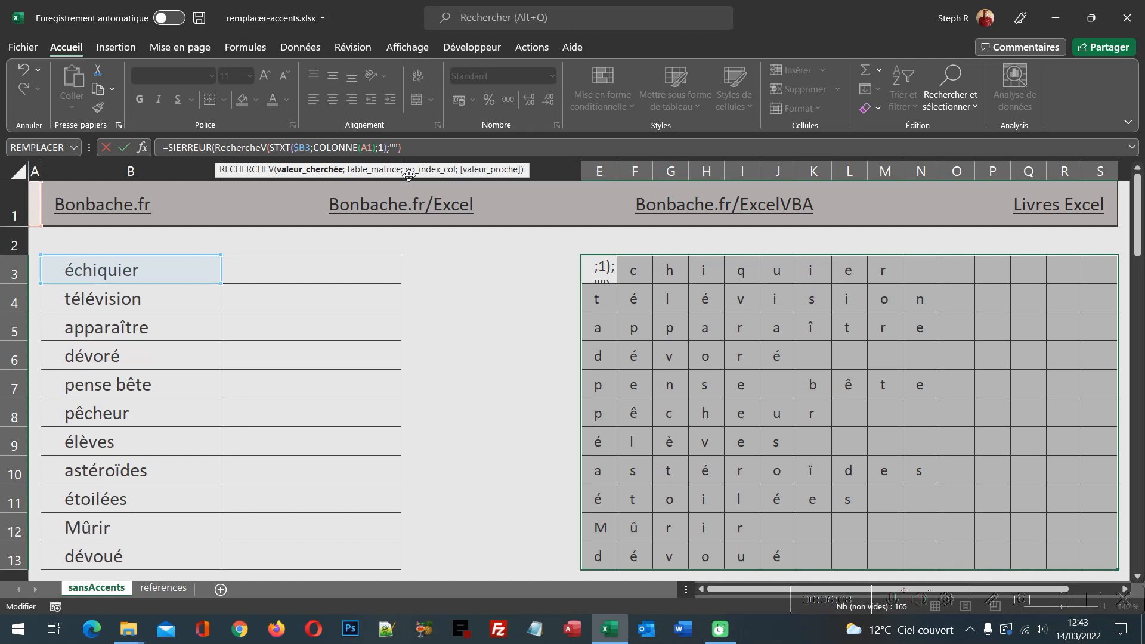
pyautogui.write(';')
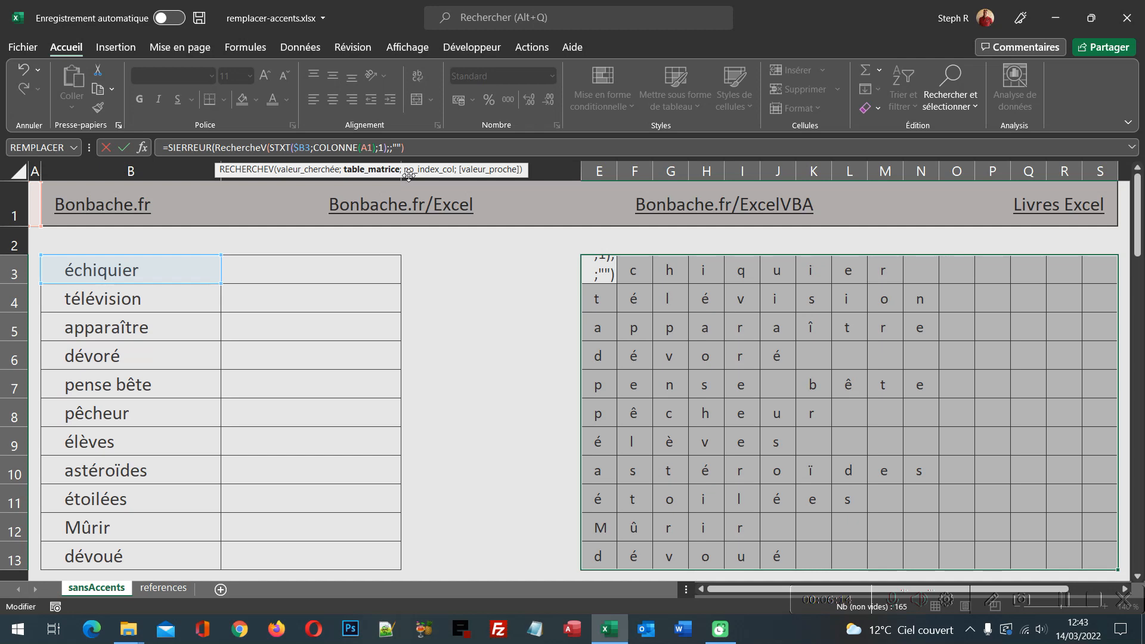
pyautogui.write('lettres')
pyautogui.write(';')
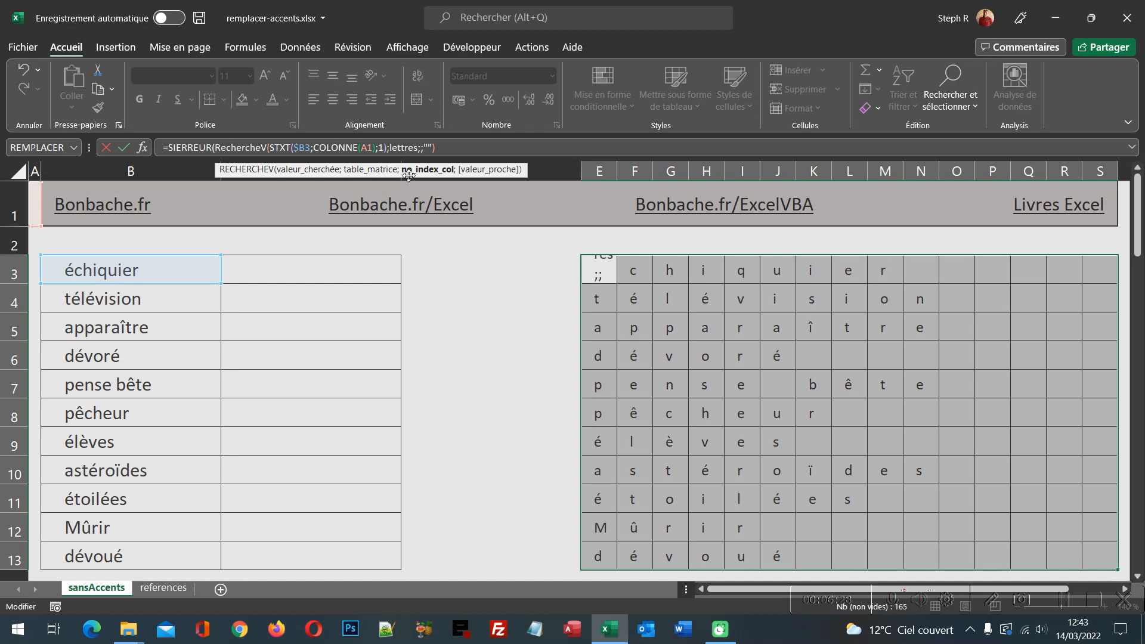
pyautogui.write('2;')
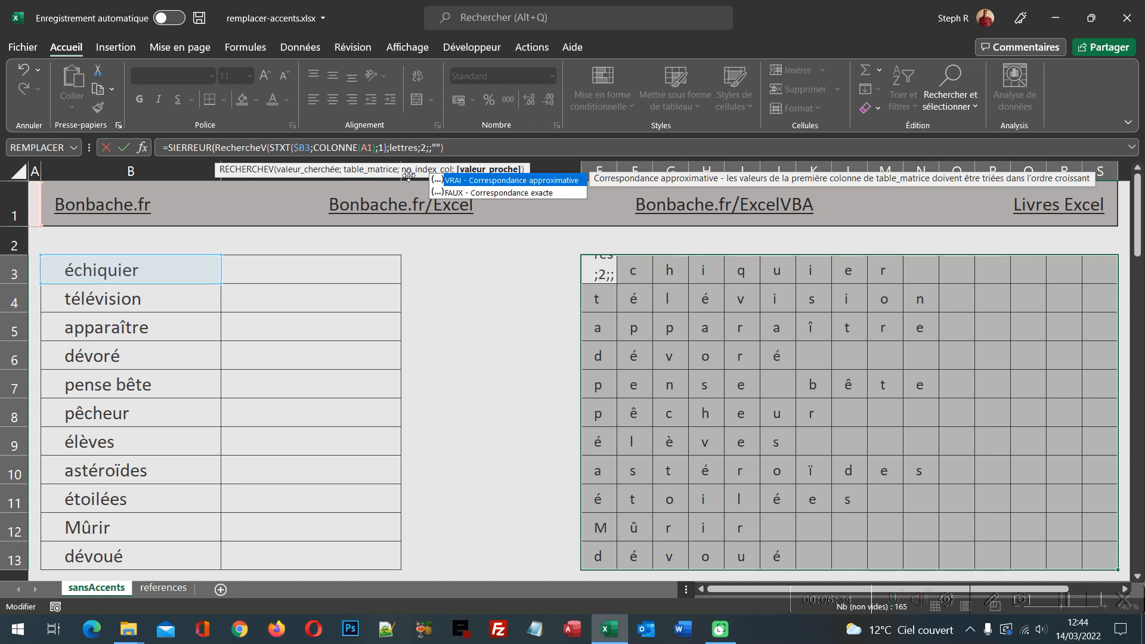
pyautogui.write('Faux')
pyautogui.write(')')
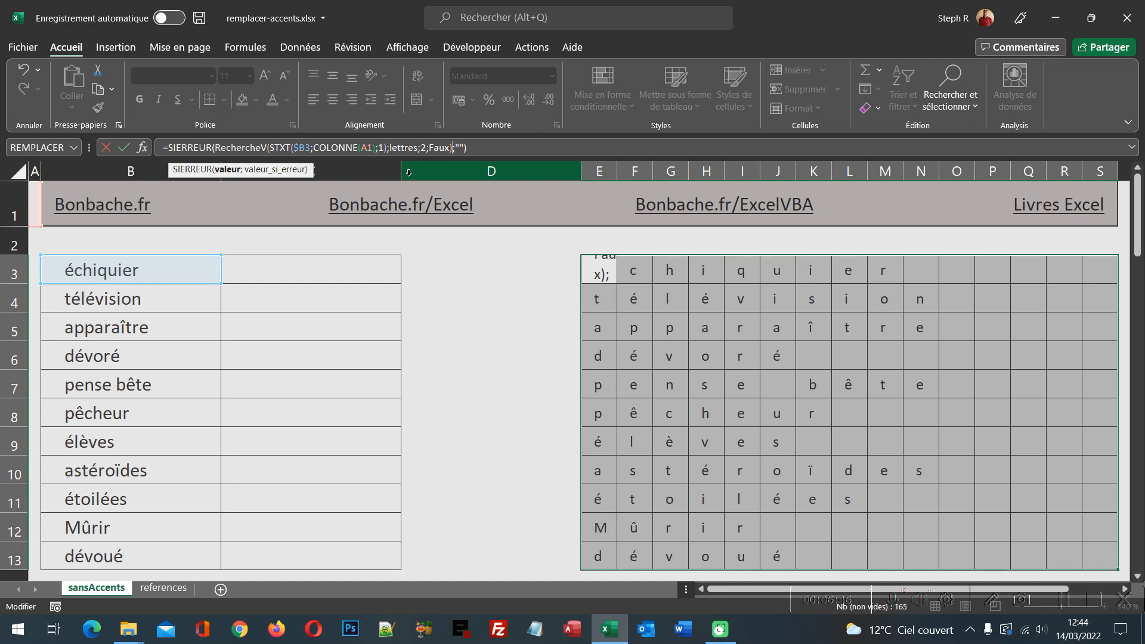
pyautogui.hotkey('ctrl', 'Return')
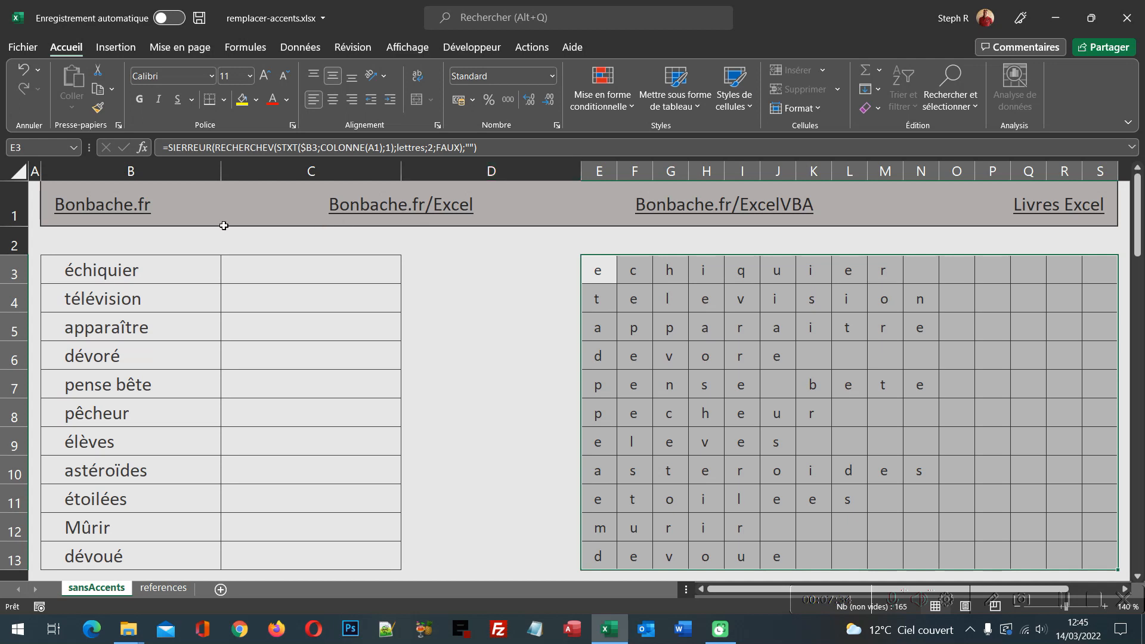
# Step: Enter =Concat(E3:S3) in C3 to reassemble the unaccented word, and fill the formula down to C13
pyautogui.click(258, 276)
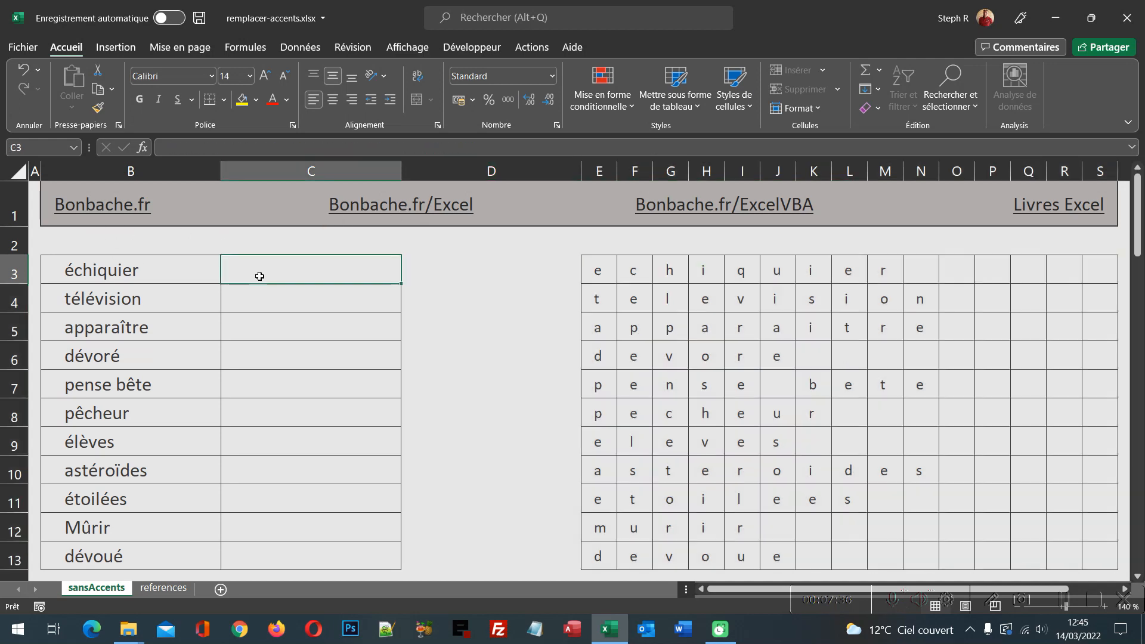
pyautogui.write('=')
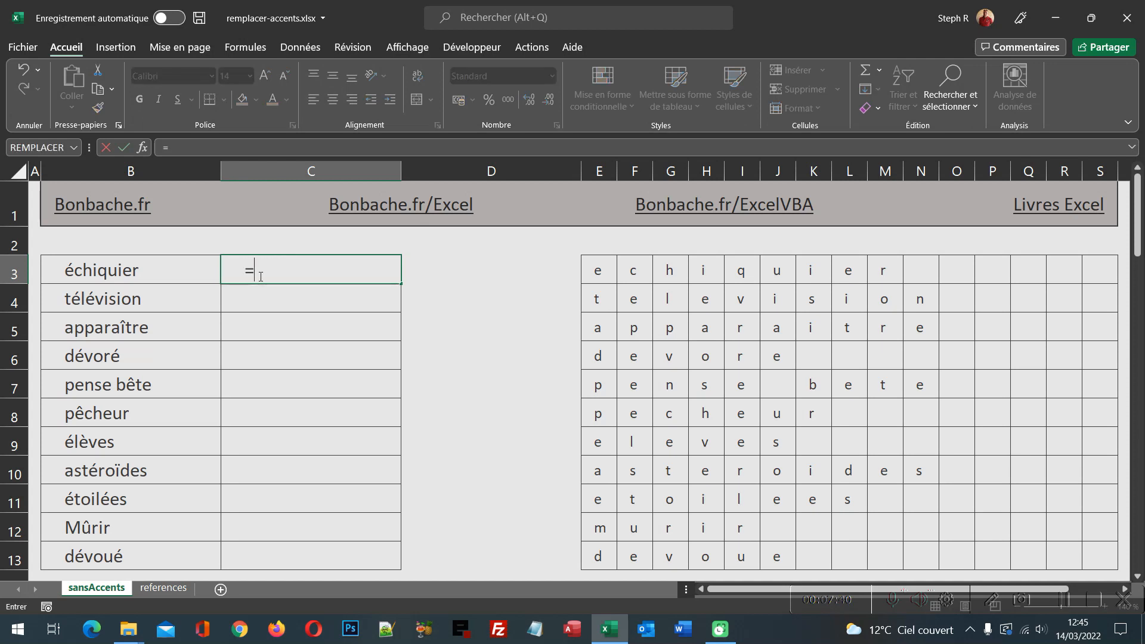
pyautogui.write('Concat')
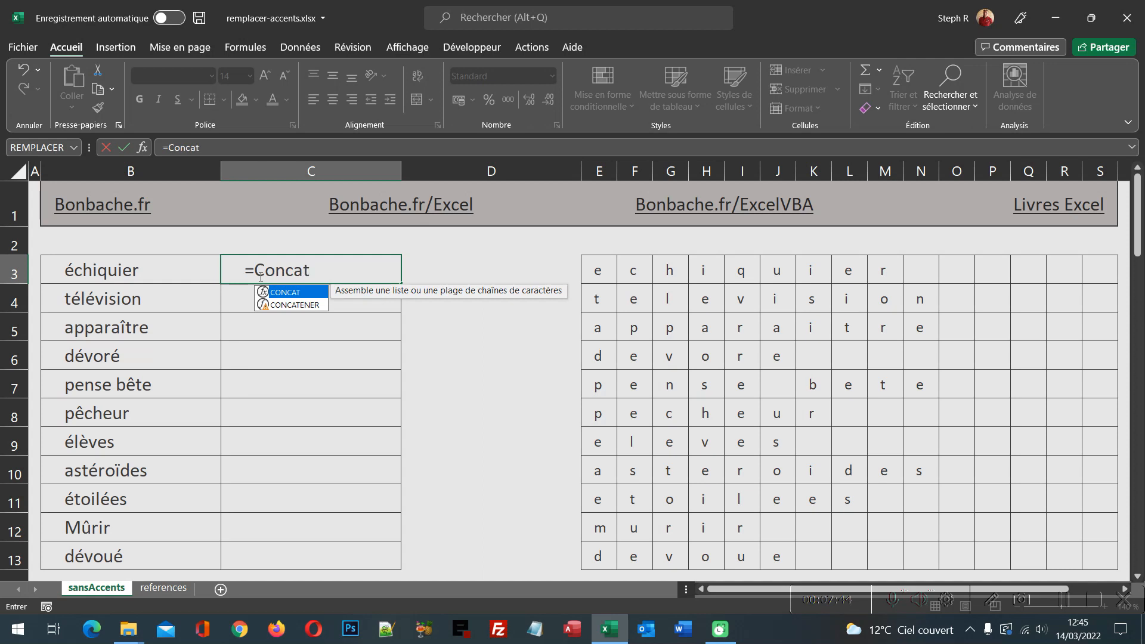
pyautogui.write('(')
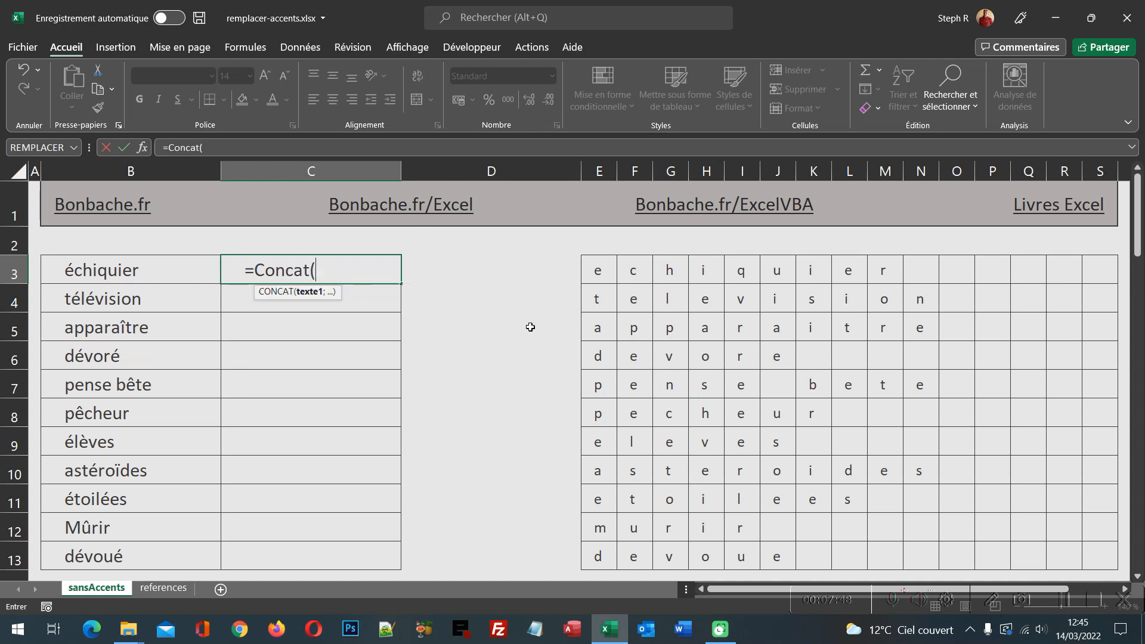
pyautogui.moveTo(603, 271); pyautogui.dragTo(1095, 279)
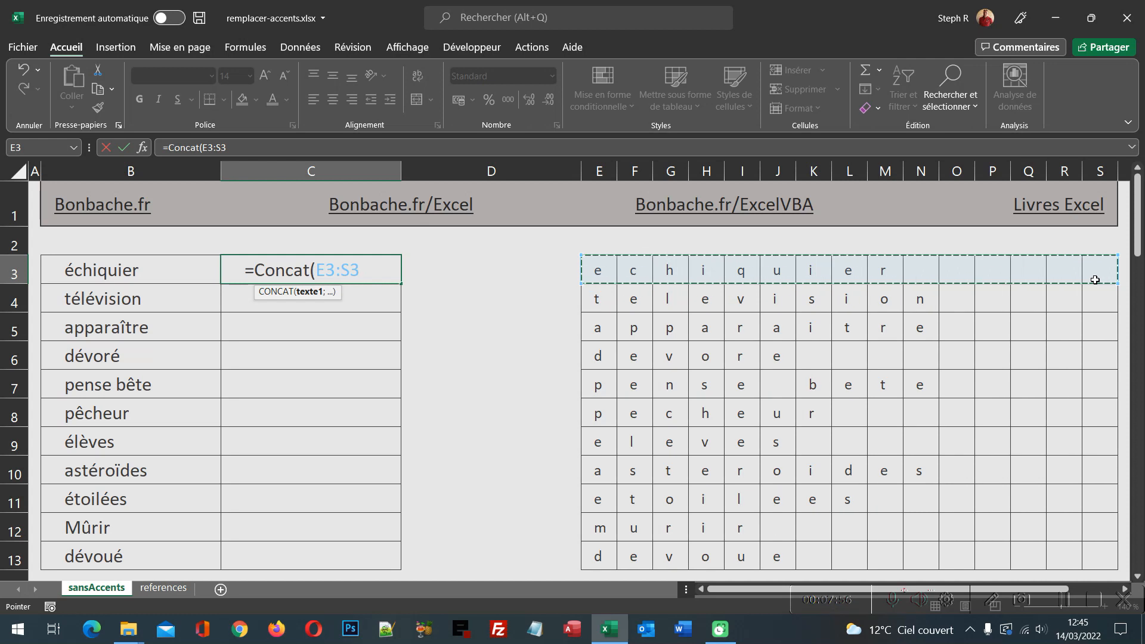
pyautogui.write(')')
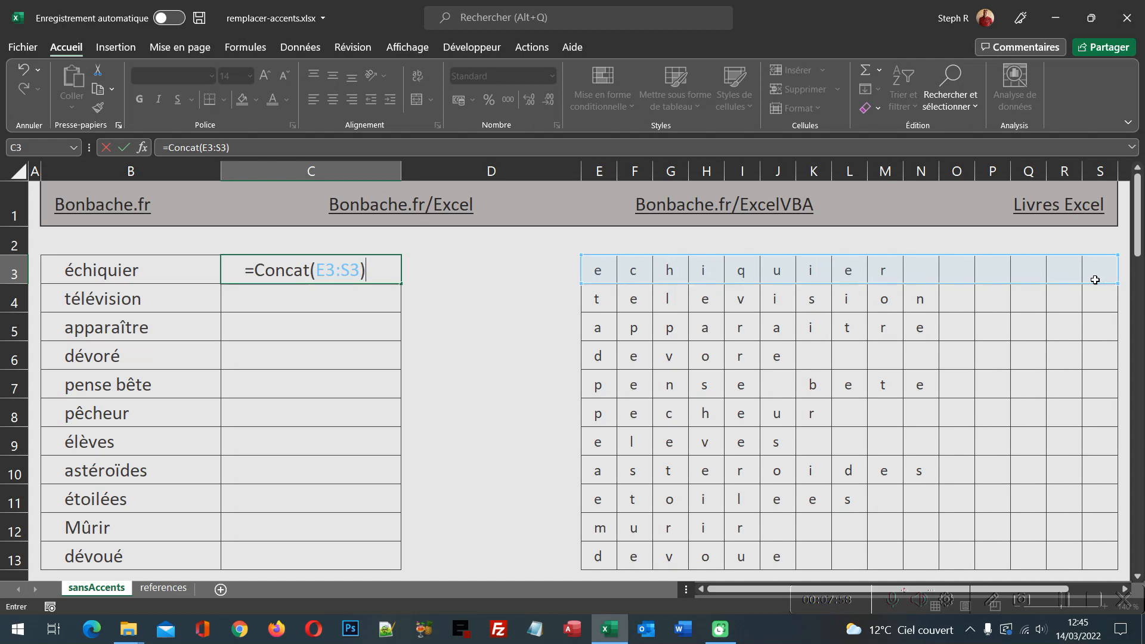
pyautogui.hotkey('ctrl', 'Return')
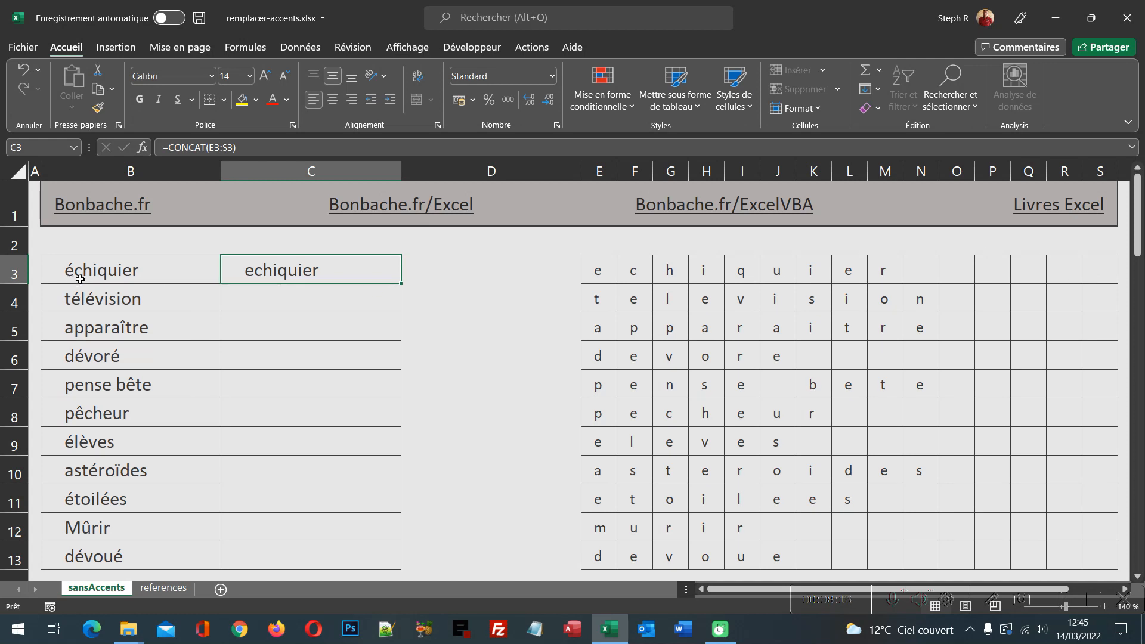
pyautogui.doubleClick(397, 282)
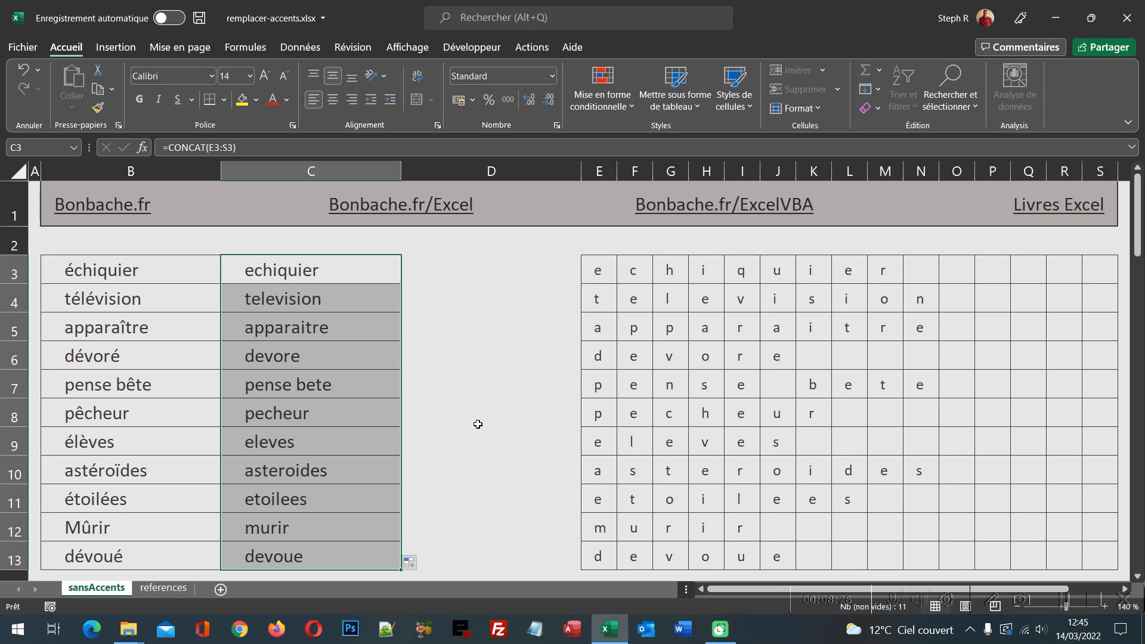
pyautogui.click(805, 467)
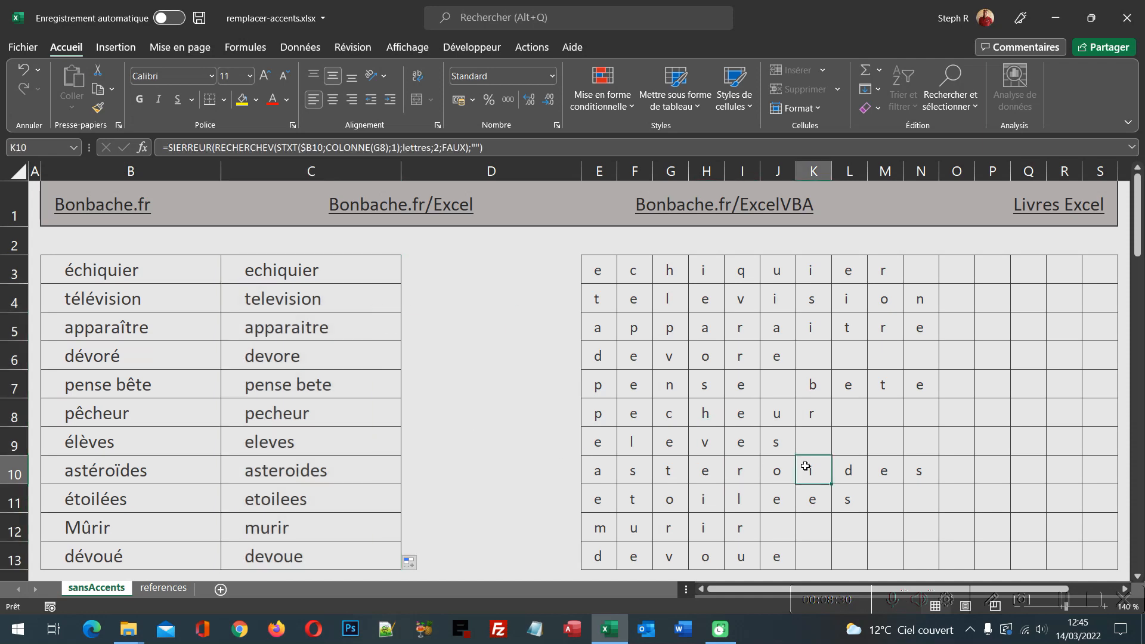